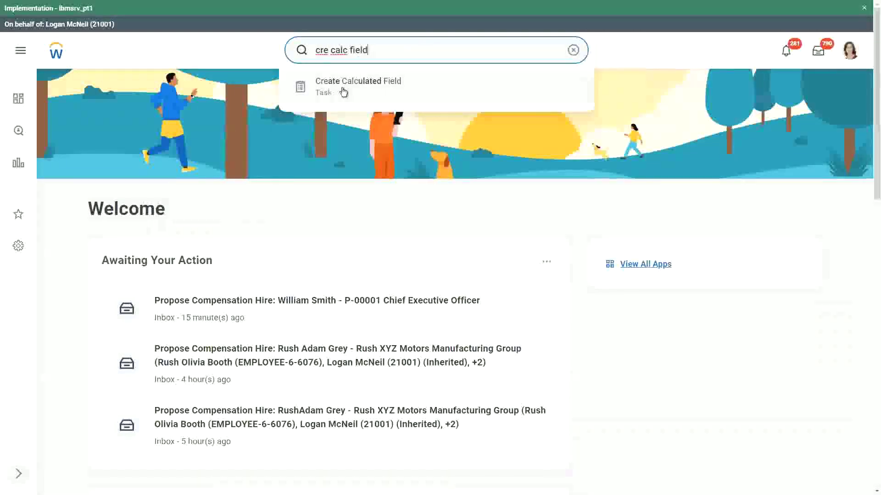
Step: Start the Create Calculated Field task and name the new field CF-WW-Eval Exp-Test
click(342, 87)
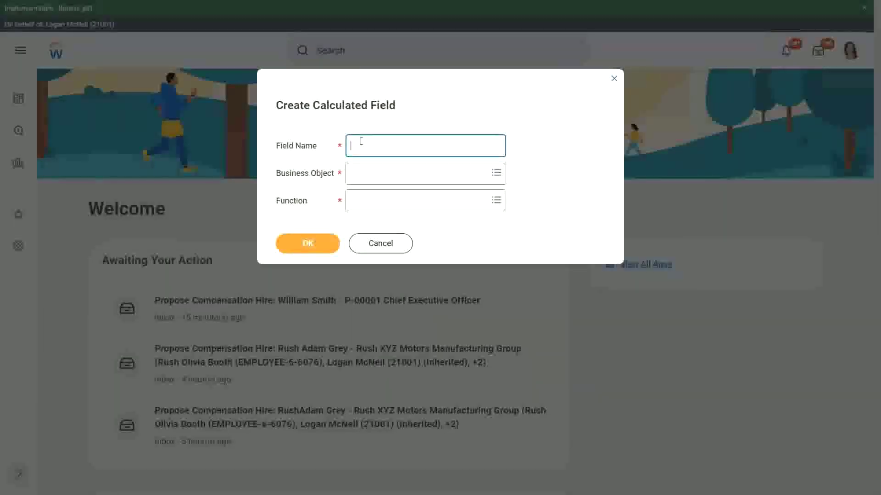
text(CF-WW-)
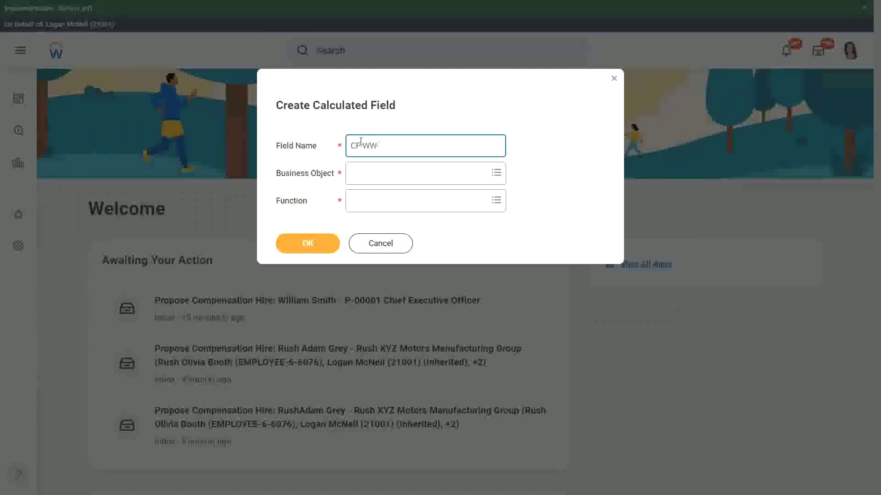
text(Eval Exp -)
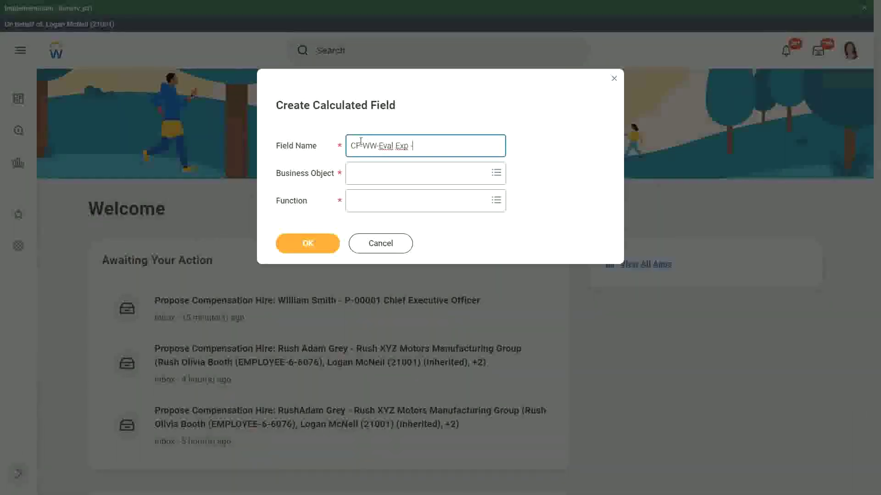
key(BackSpace)
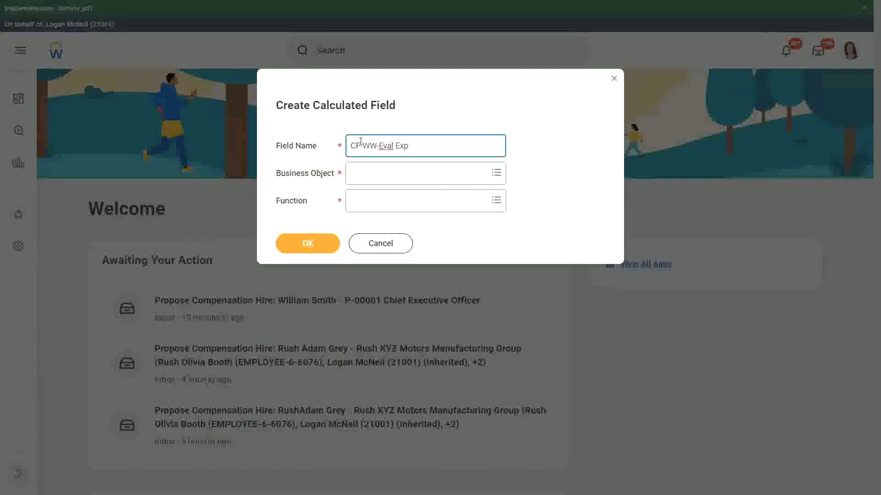
text(-Test)
key(Tab)
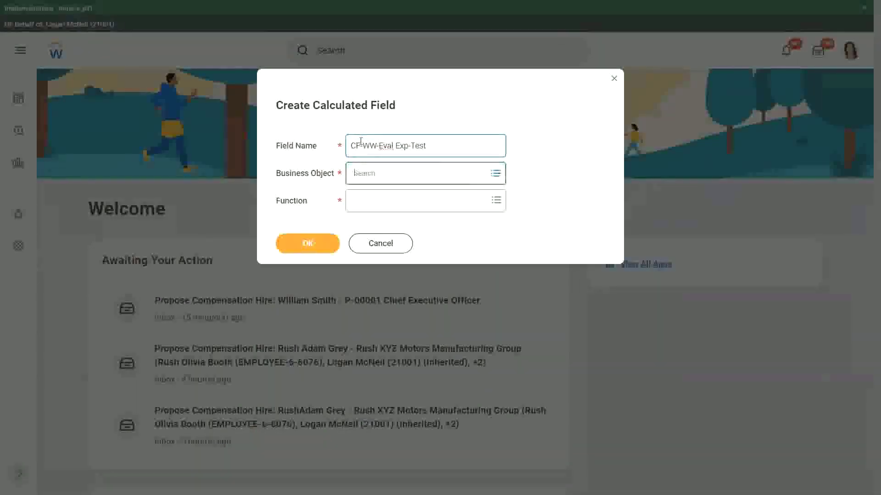
Step: Set the business object to Worker and the function to Evaluate Expression, and continue to the field's definition
text(worker)
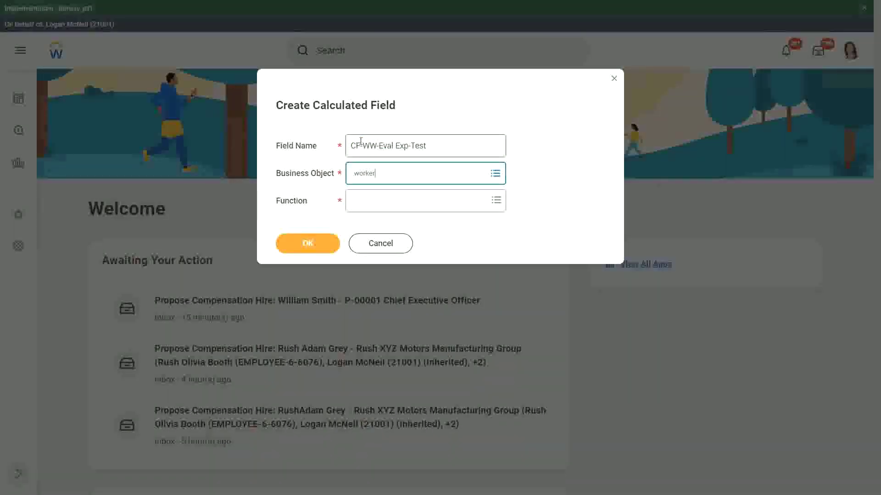
key(Return)
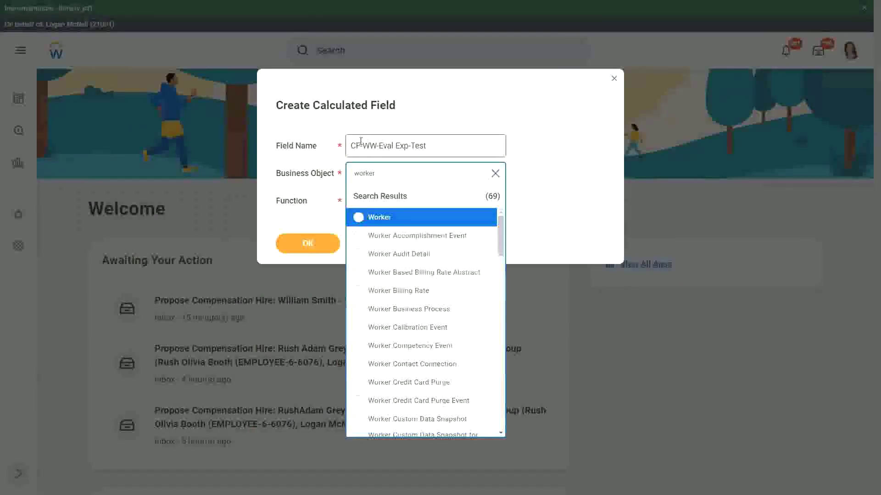
key(Return)
key(Tab)
text(ev)
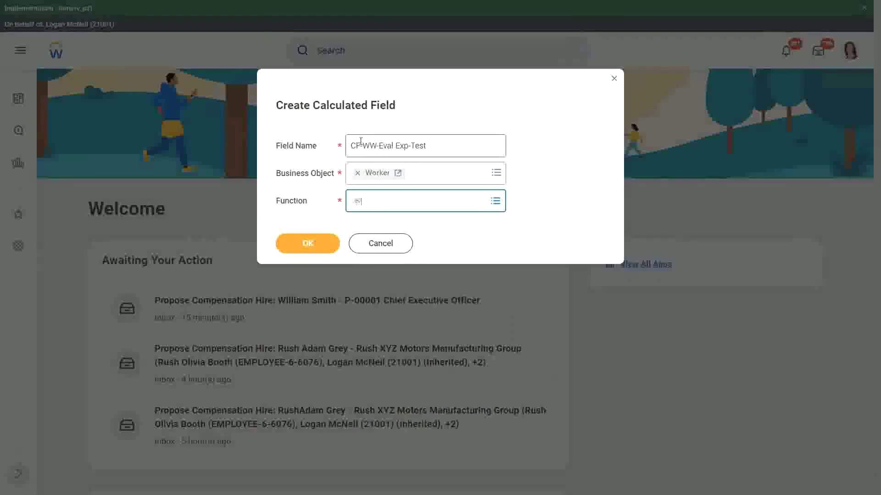
text(al exp)
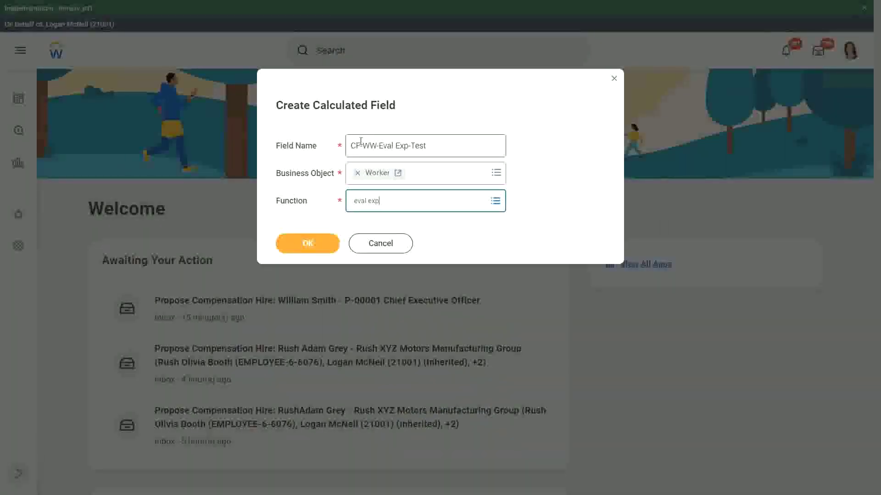
key(Return)
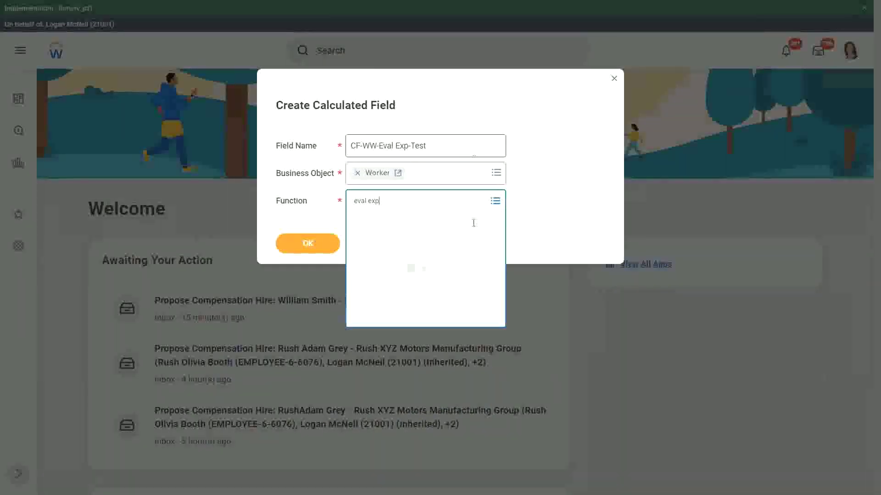
click(373, 245)
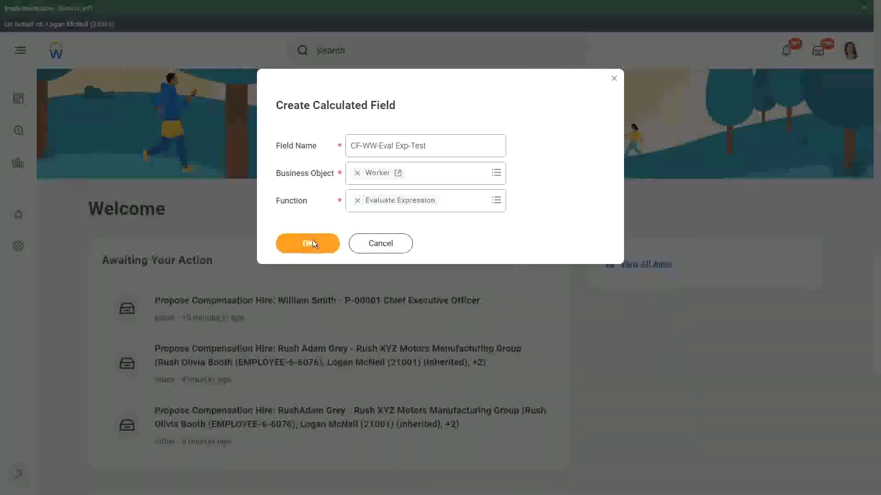
click(312, 240)
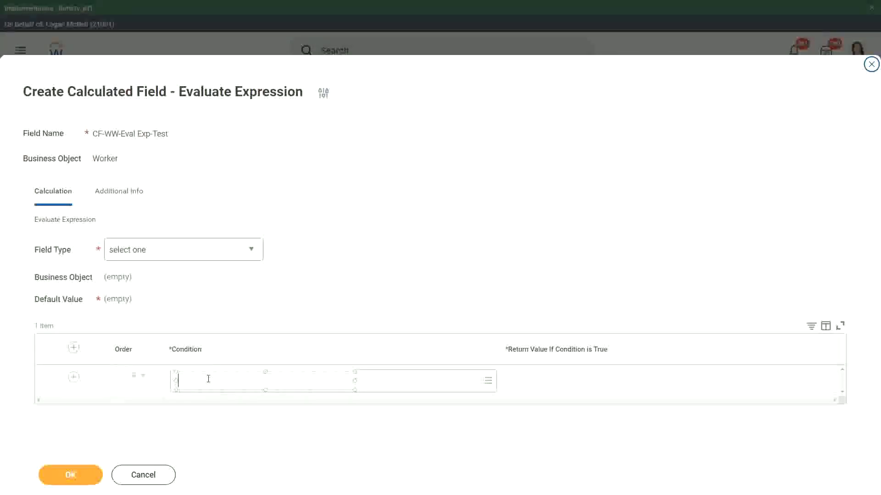
Step: Annotate the first row's Condition cell with the on-screen note "Boolean or a T/F field"
text(Boo)
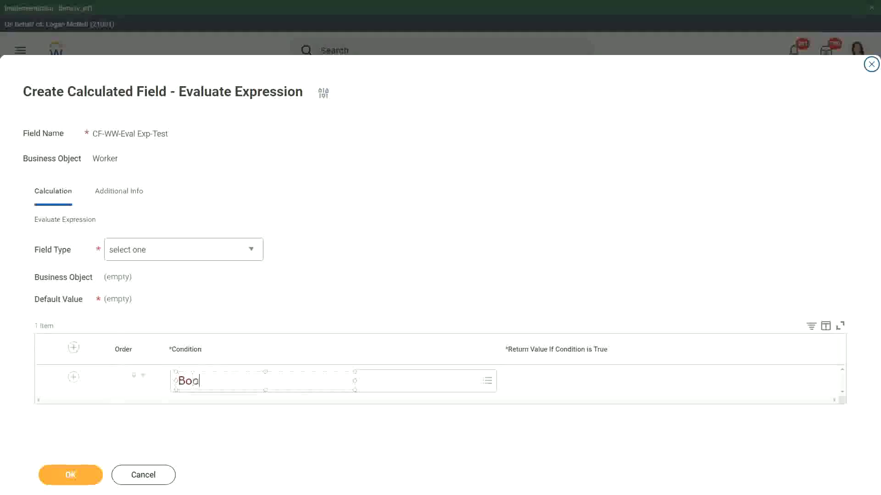
text(lean or a T/F)
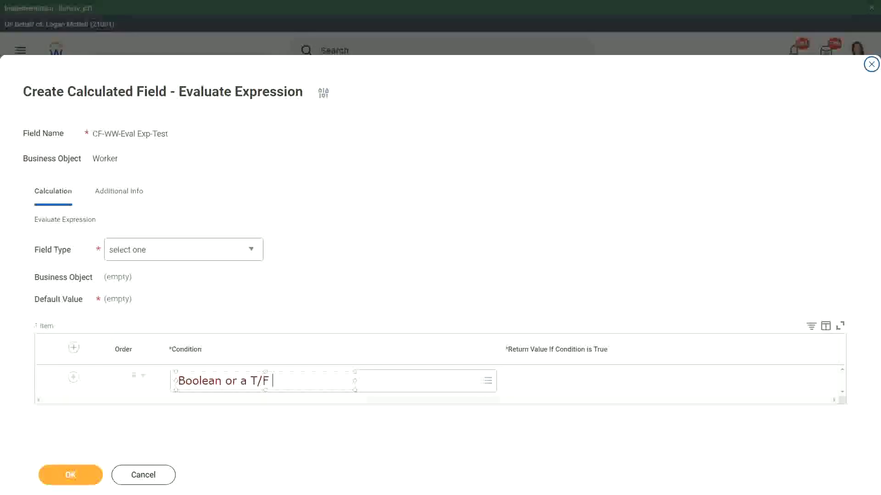
text( field)
click(309, 288)
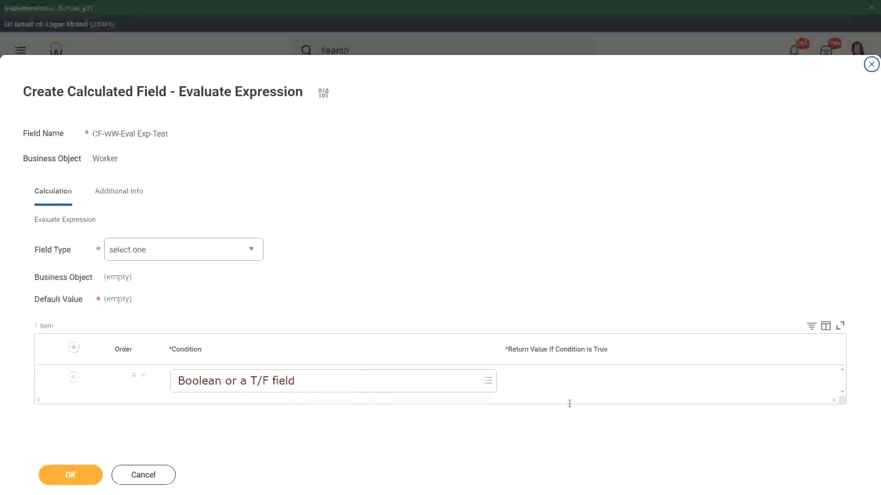
Step: Annotate the Return Value If Condition is True cell with "Another Calc Field that gives the result", widened to fit one line
click(512, 383)
text(Another Calc Field)
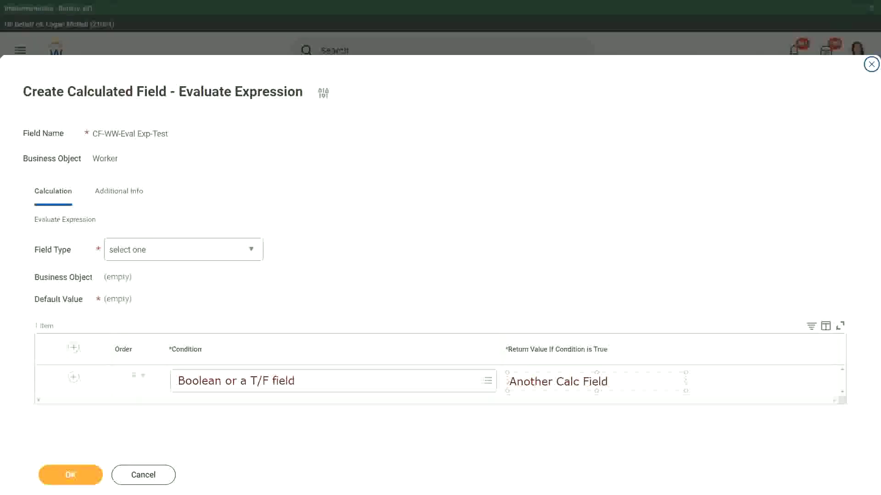
text( that gives the result)
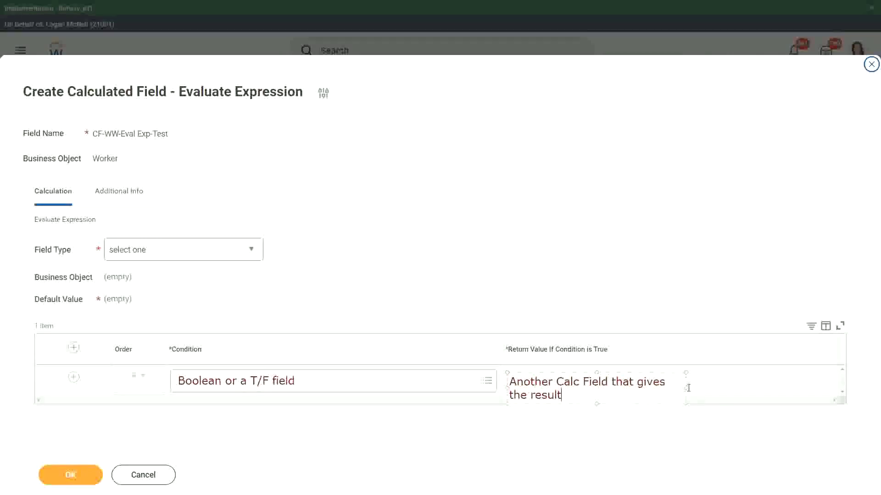
drag(685, 388, 762, 382)
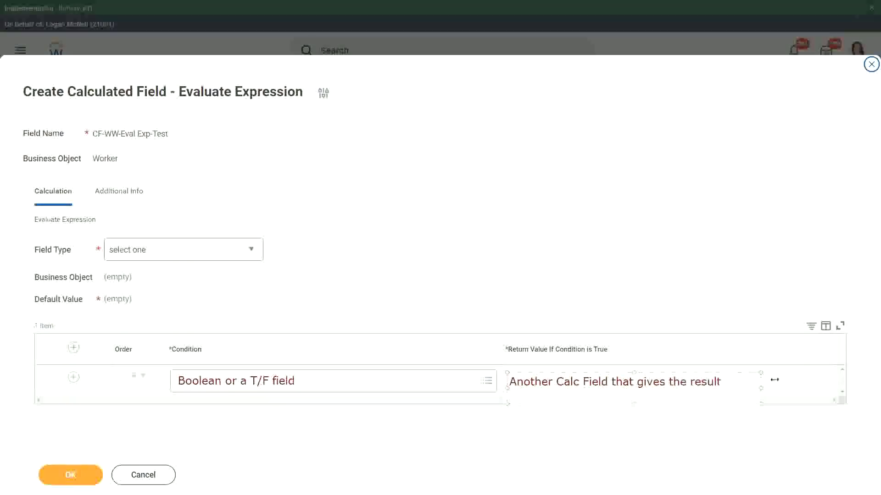
click(776, 377)
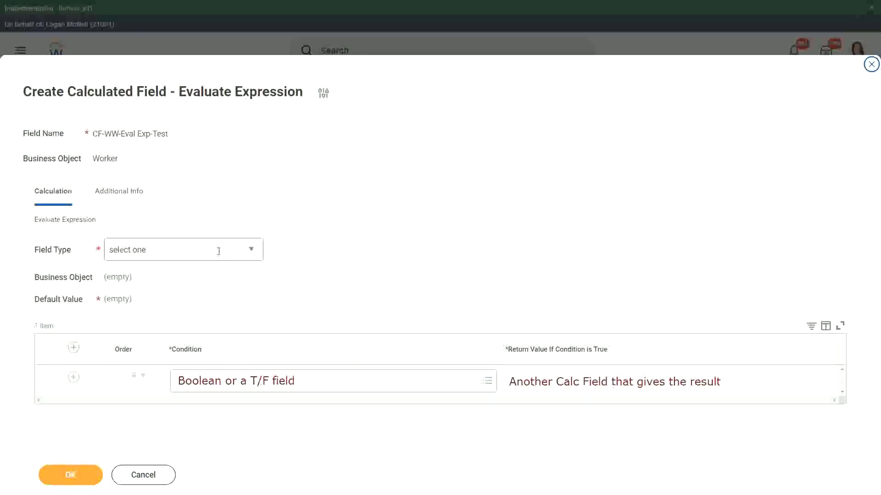
Step: Set the calculated field's Field Type to Text
click(255, 248)
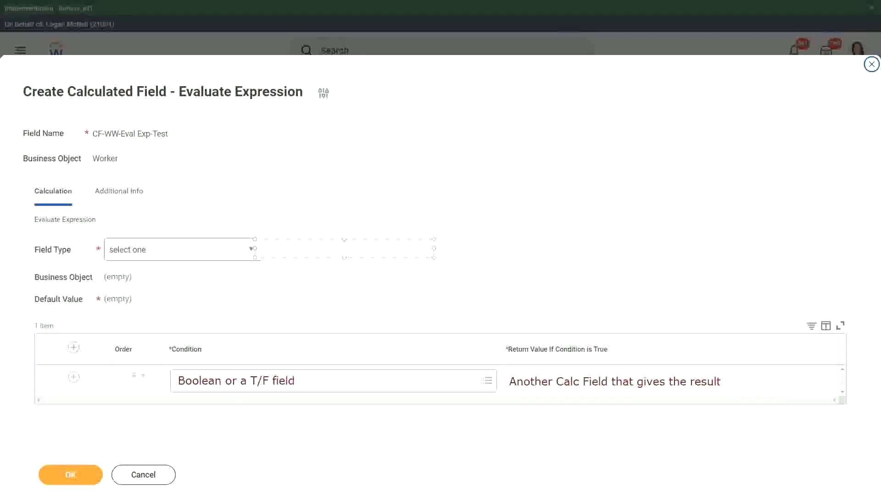
key(Escape)
click(253, 250)
click(253, 250)
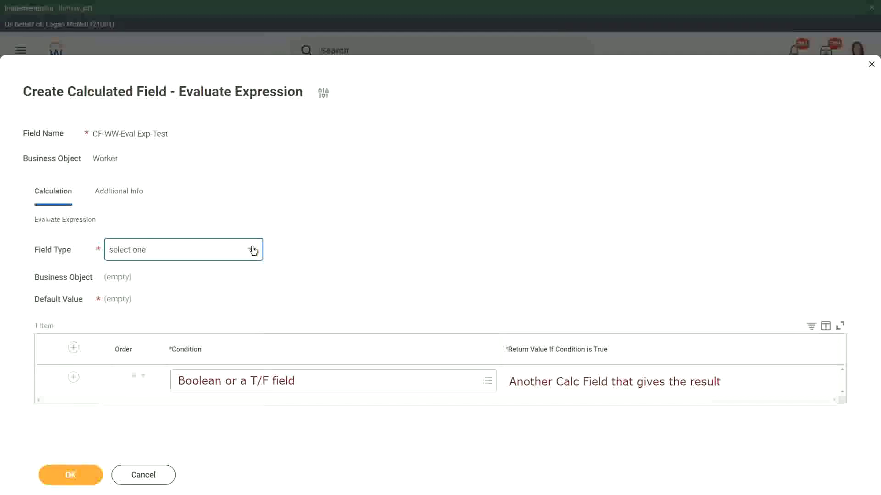
click(253, 250)
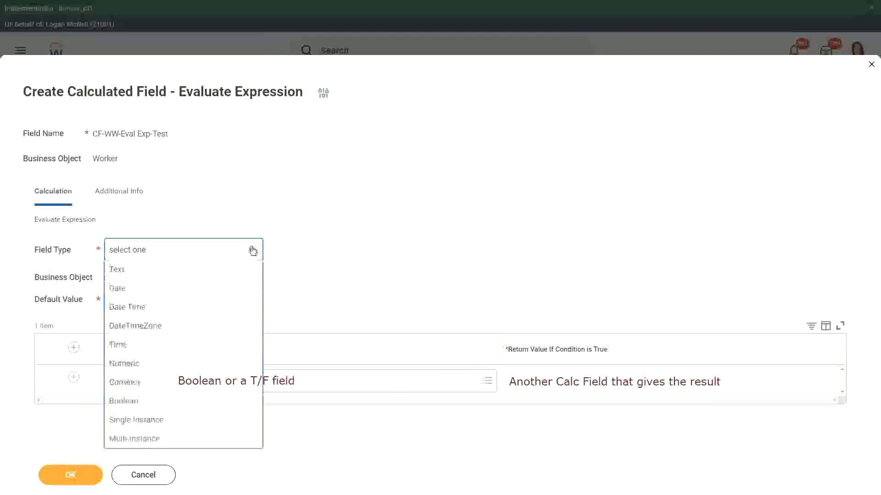
click(115, 288)
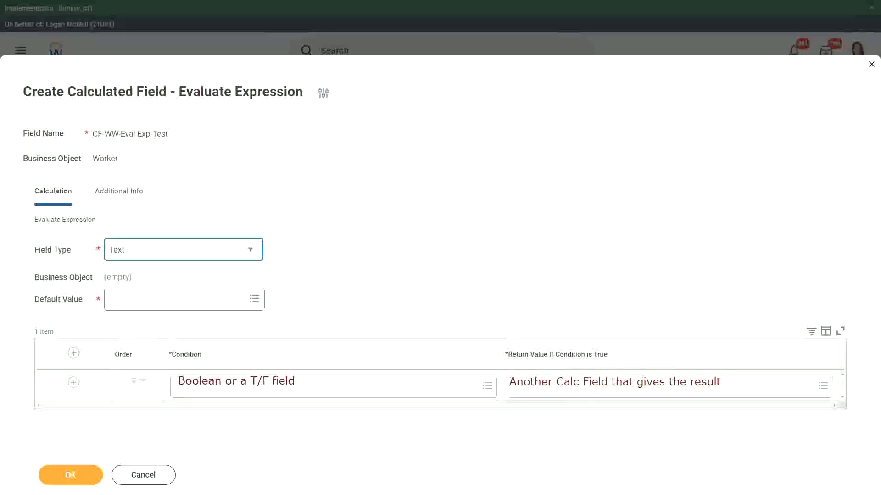
Step: Annotate the Default Value field with the note "Some Default Value" and align it inside the box
click(119, 299)
text(S)
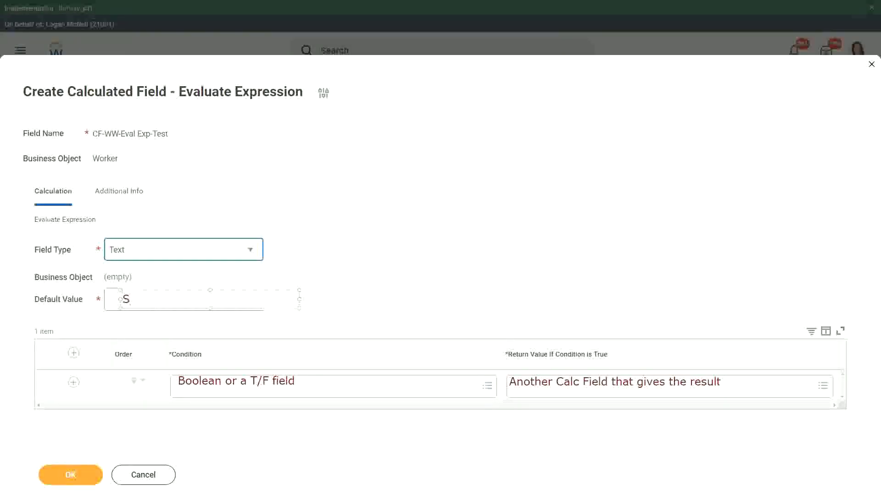
text(ome De)
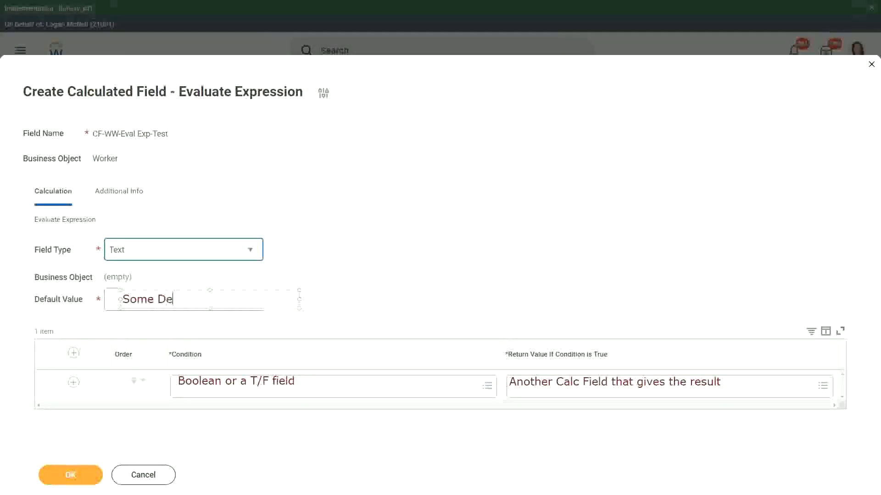
text(fault Value)
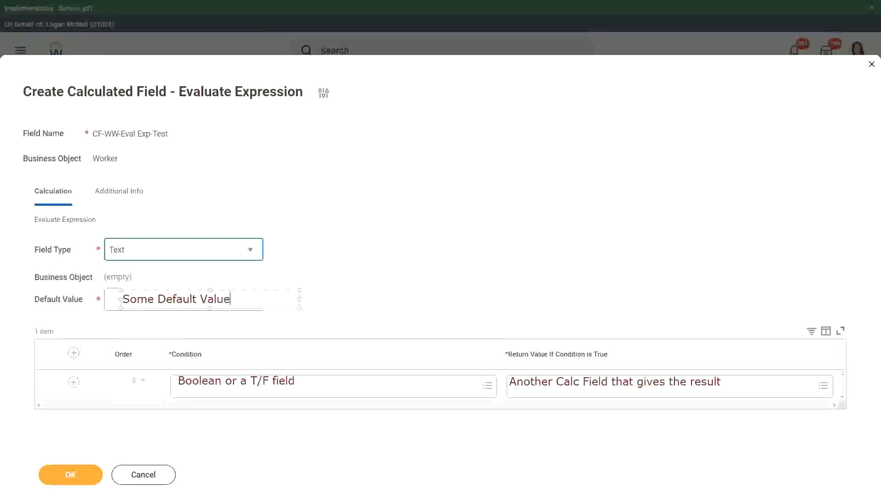
drag(218, 291, 213, 290)
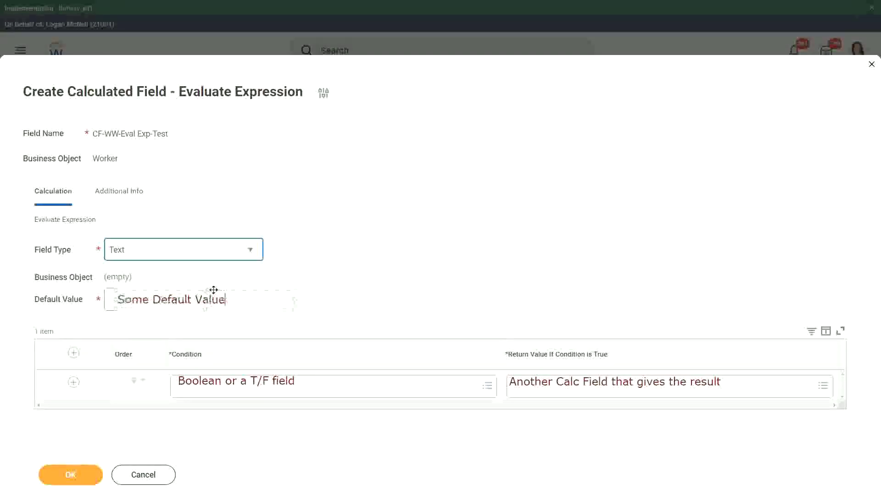
click(364, 290)
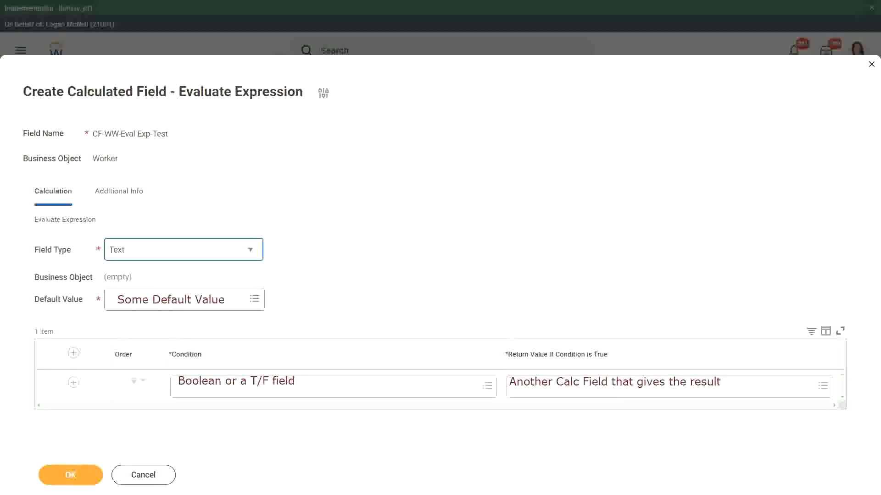
Step: Replace the return value note with "Type in the value that you want in the output", widened to fit one line
click(577, 380)
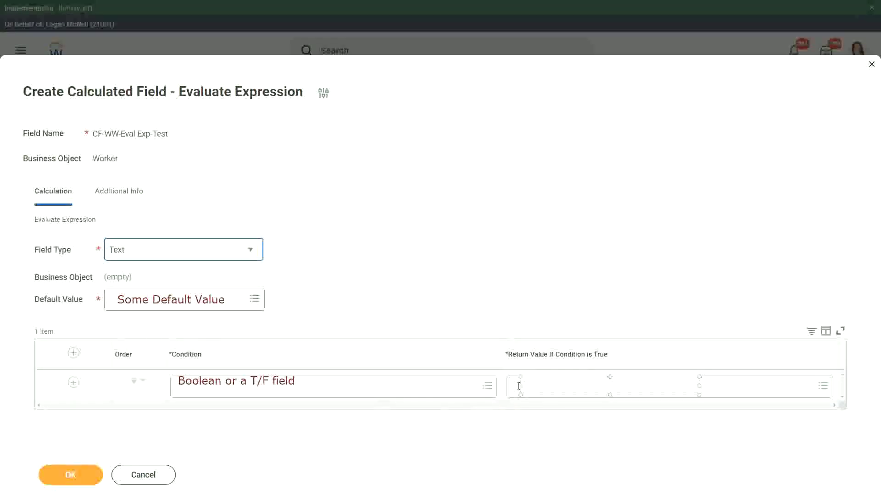
text(Type in the value that you )
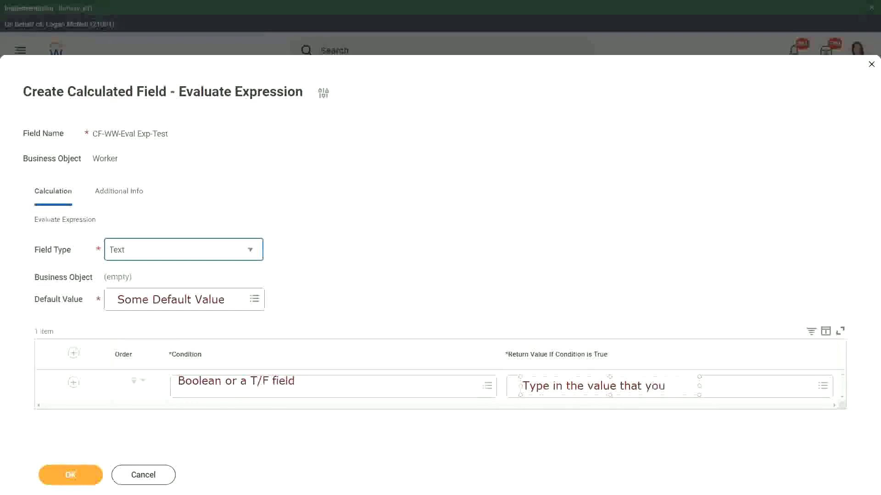
text(want in the o)
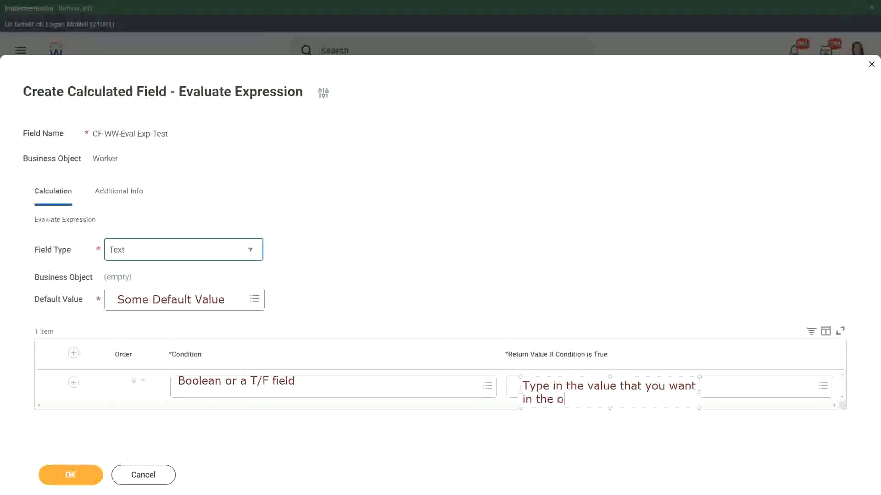
text(utput)
drag(700, 392, 806, 385)
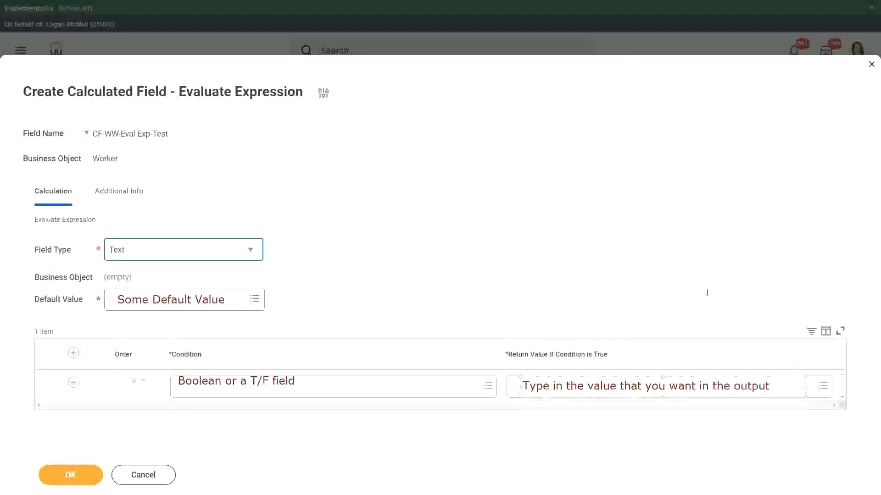
click(692, 276)
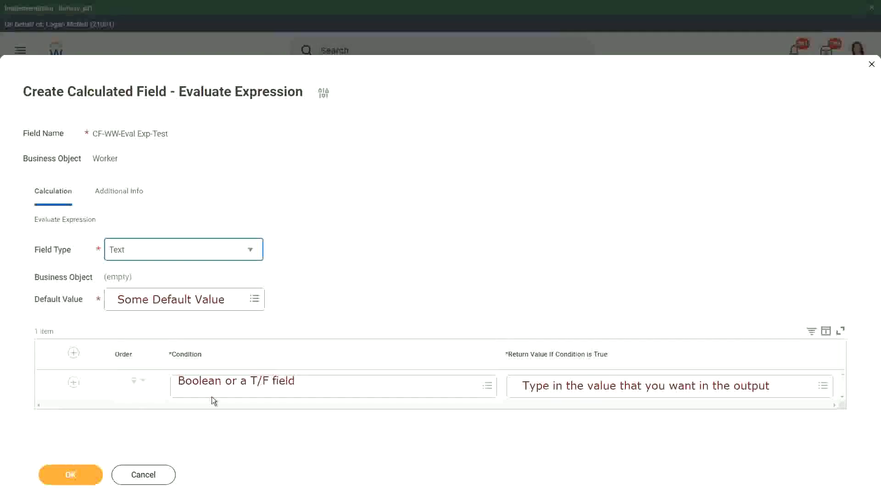
Step: Cancel the calculated field, discard its changes, and dismiss the Implementation banner
click(145, 477)
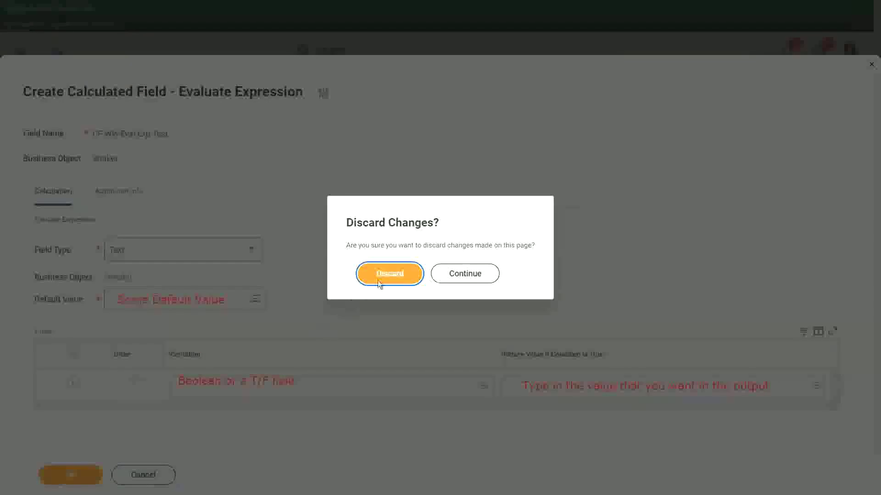
click(395, 274)
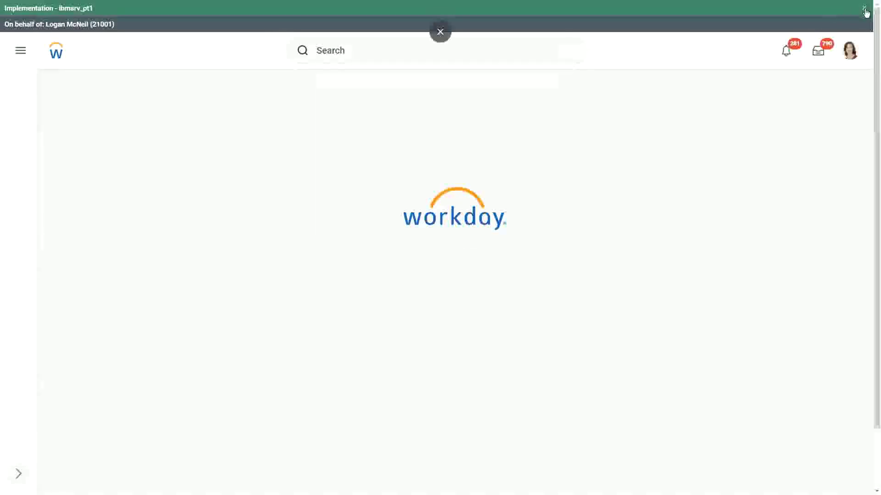
click(865, 9)
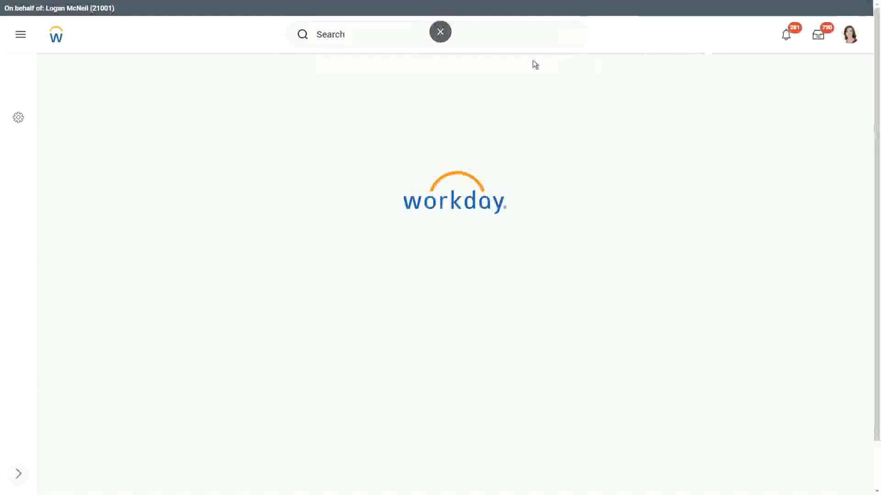